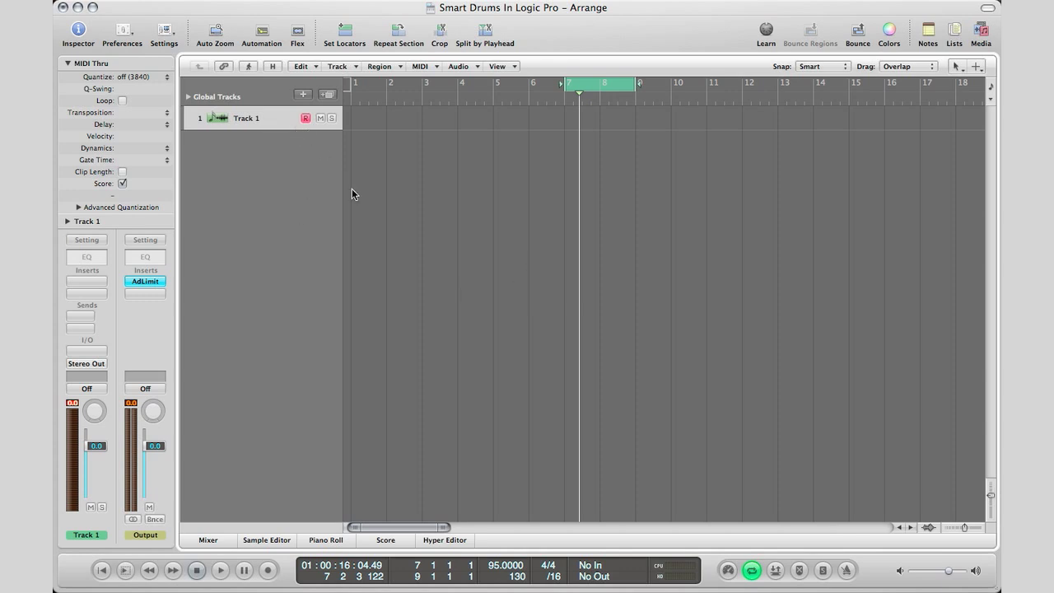
Load Ultrabeat as a stereo instrument on Track 1.
{"action": "scroll", "coordinate": [402, 253], "scroll_direction": "right", "scroll_amount": 1}
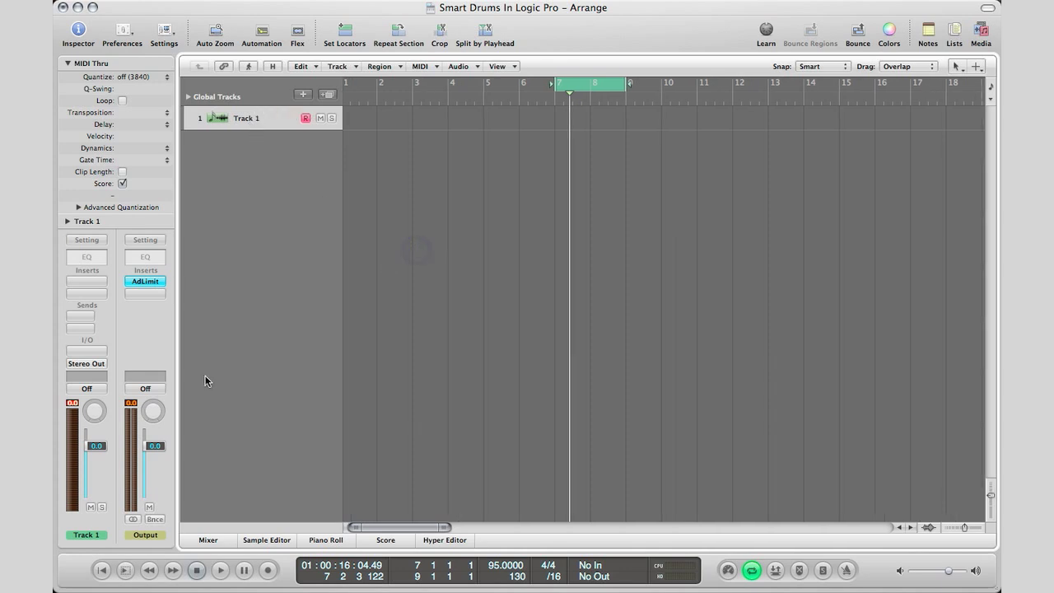
{"action": "left_click", "coordinate": [93, 354]}
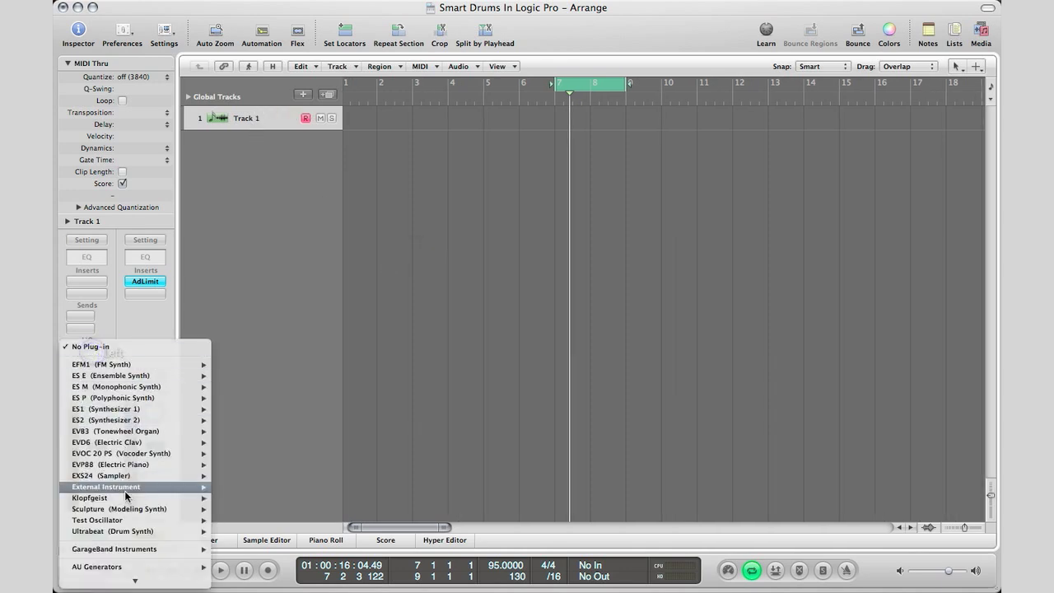
{"action": "mouse_move", "coordinate": [188, 534]}
{"action": "left_click", "coordinate": [232, 531]}
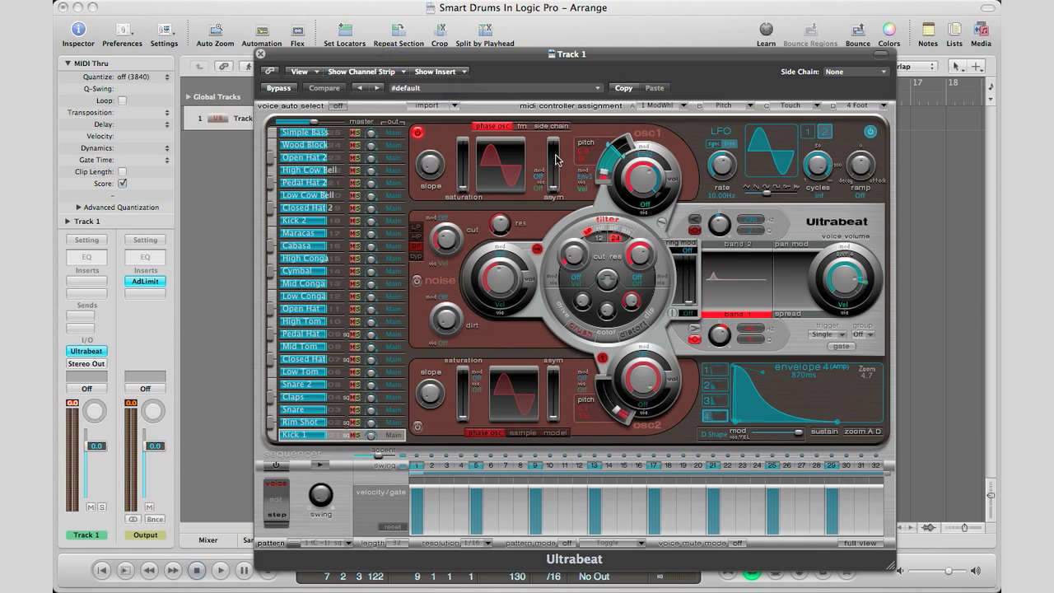
Load the RnB Remix Kit preset and select empty pattern 16 (D#0).
{"action": "left_click", "coordinate": [511, 94]}
{"action": "mouse_move", "coordinate": [570, 239]}
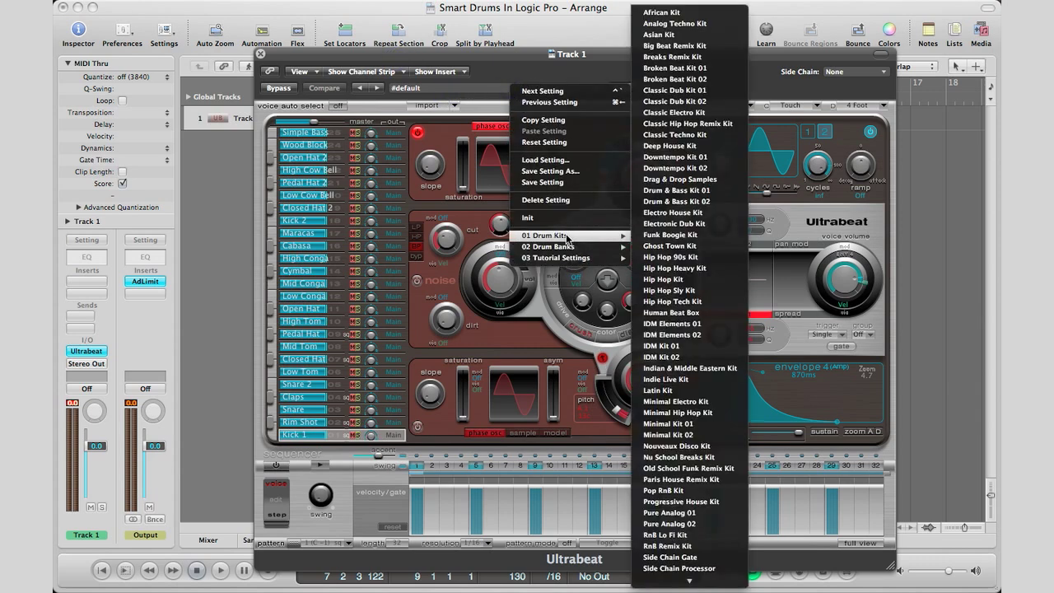
{"action": "left_click", "coordinate": [686, 547]}
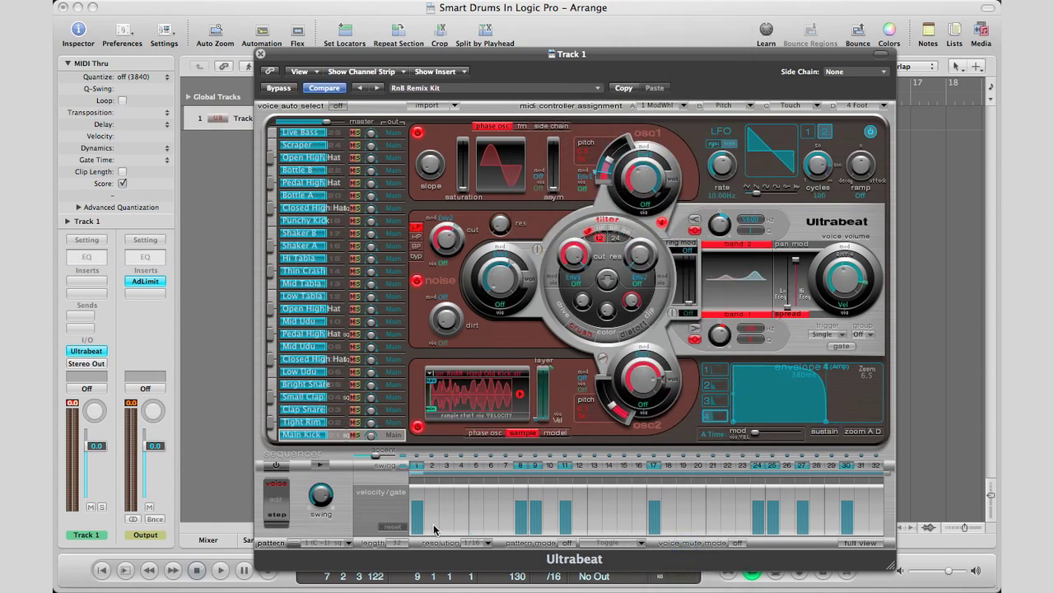
{"action": "left_click", "coordinate": [316, 546]}
{"action": "left_click", "coordinate": [344, 546]}
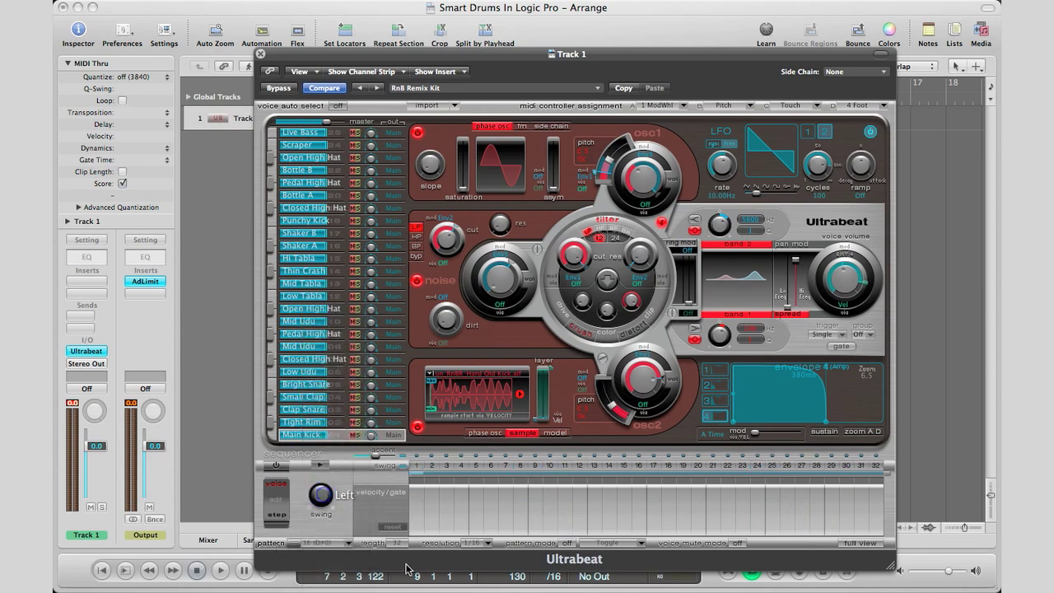
Switch Ultrabeat to Full View and fill the Main Kick row using Create & Replace Randomly.
{"action": "left_click", "coordinate": [857, 544]}
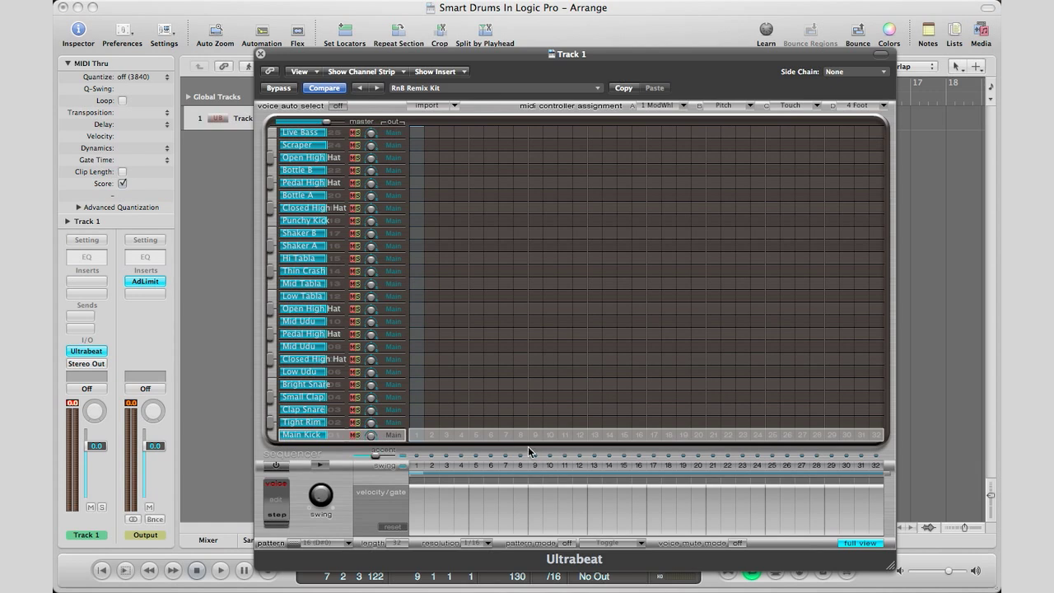
{"action": "left_click", "coordinate": [273, 436]}
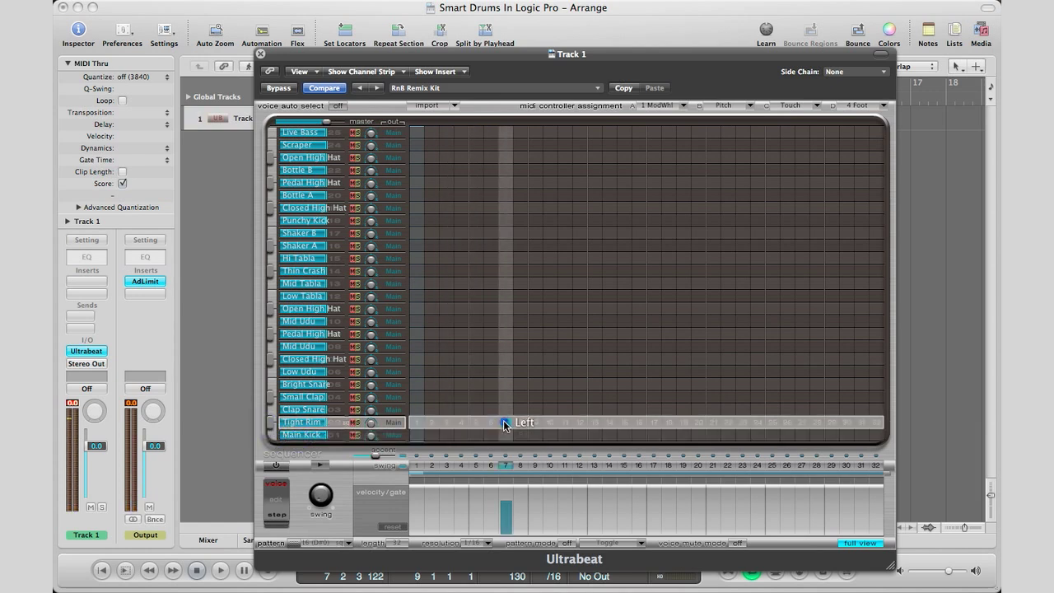
{"action": "left_click", "coordinate": [504, 422]}
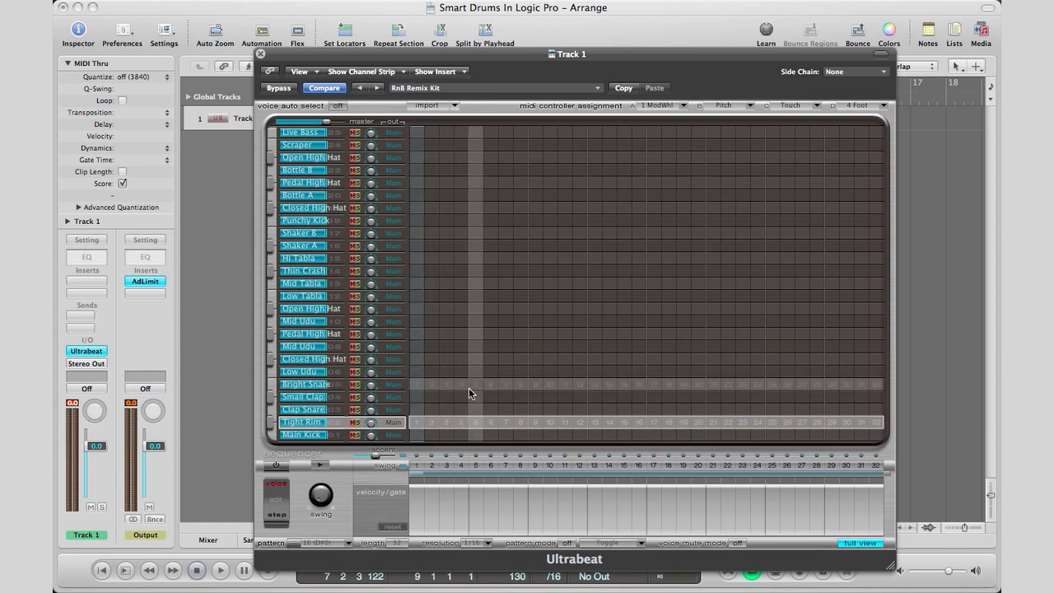
{"action": "double_click", "coordinate": [272, 437]}
{"action": "right_click", "coordinate": [531, 435]}
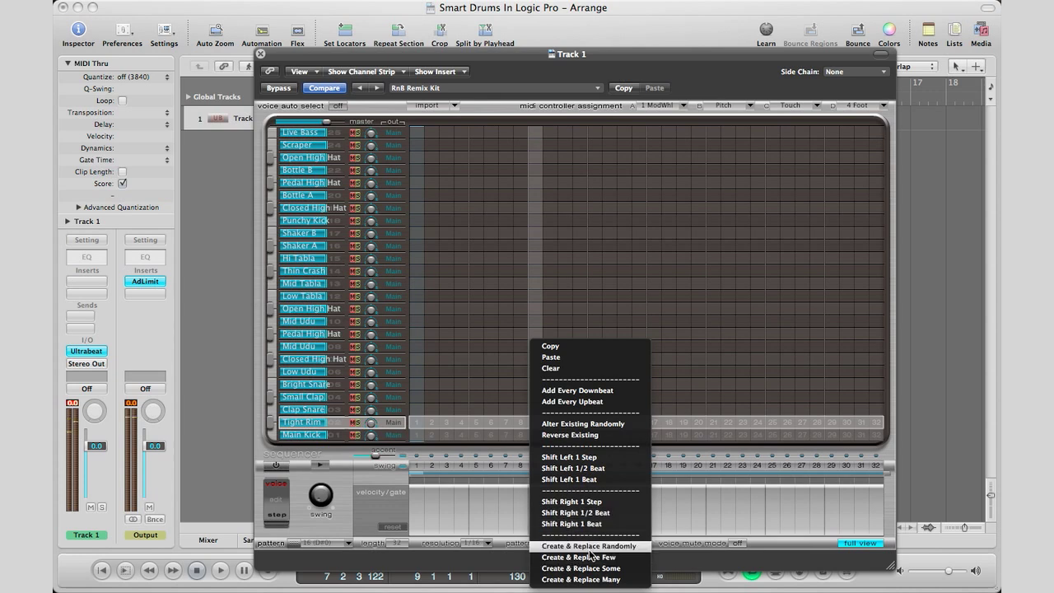
{"action": "left_click", "coordinate": [590, 553]}
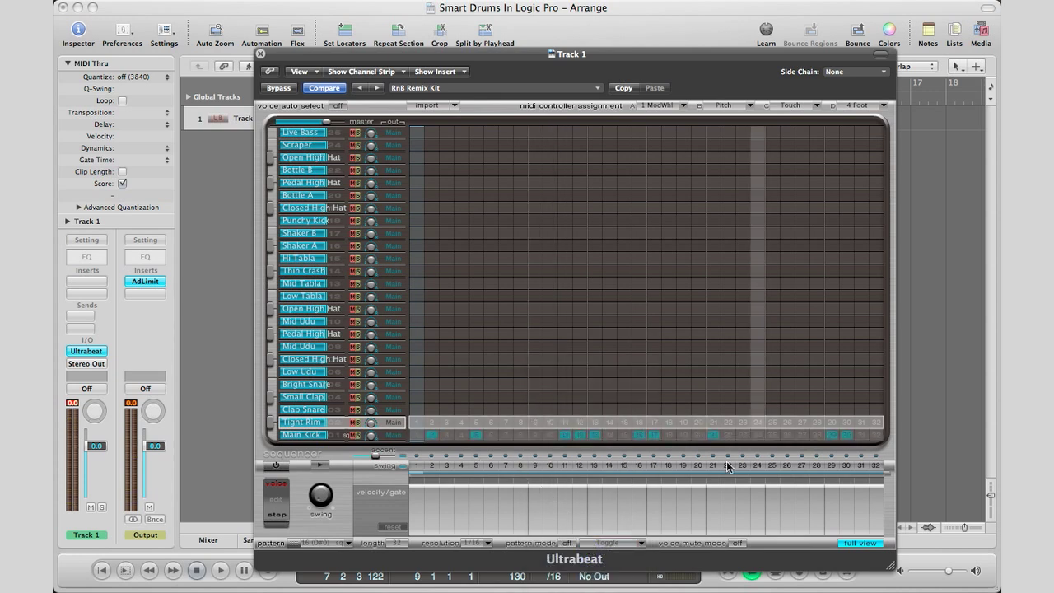
Start playback with Ultrabeat's sequencer powered on, moving the window to reveal the ruler.
{"action": "key", "text": "space"}
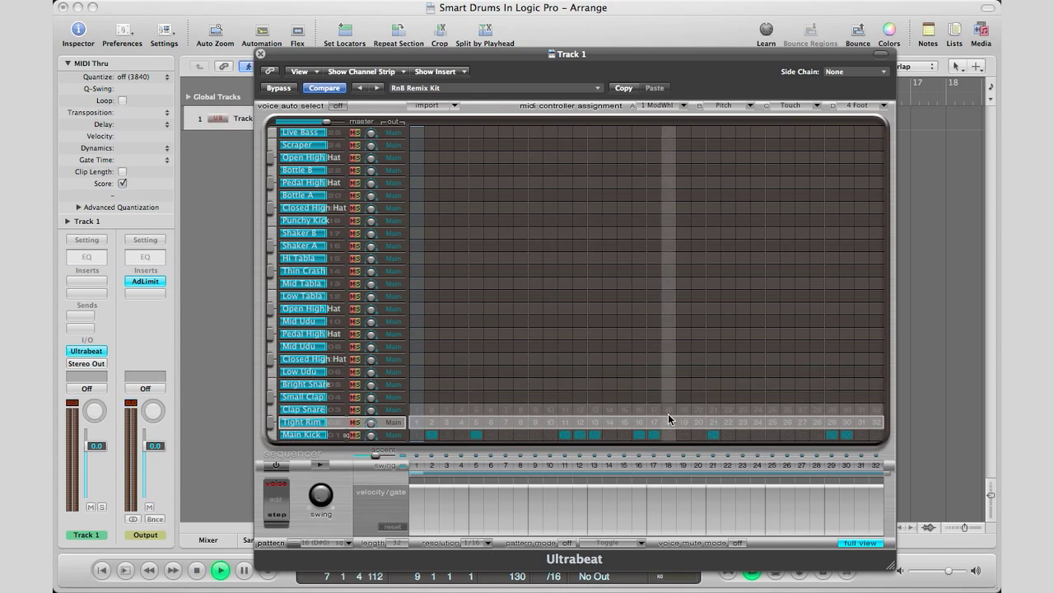
{"action": "left_click", "coordinate": [321, 466]}
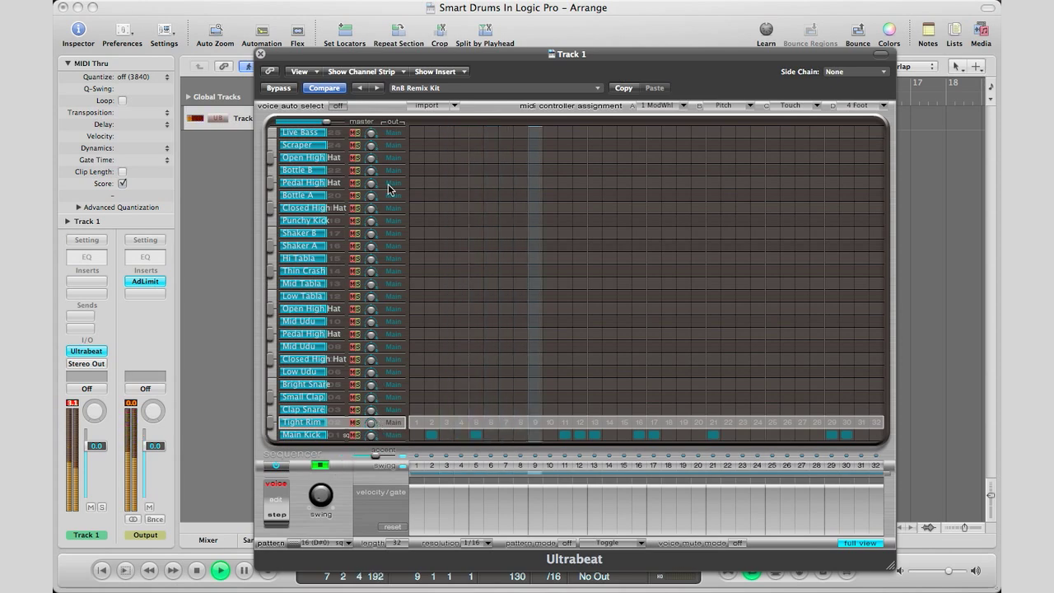
{"action": "left_click_drag", "start_coordinate": [450, 53], "coordinate": [460, 108]}
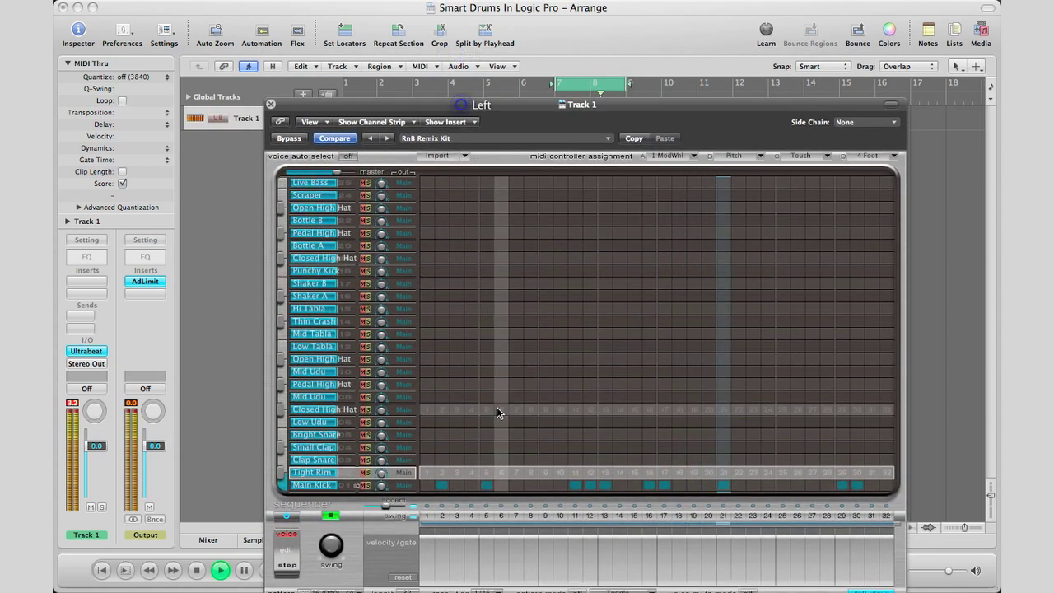
Place Clap Snare hits on steps 5, 13, 21 and 29.
{"action": "left_click", "coordinate": [284, 462]}
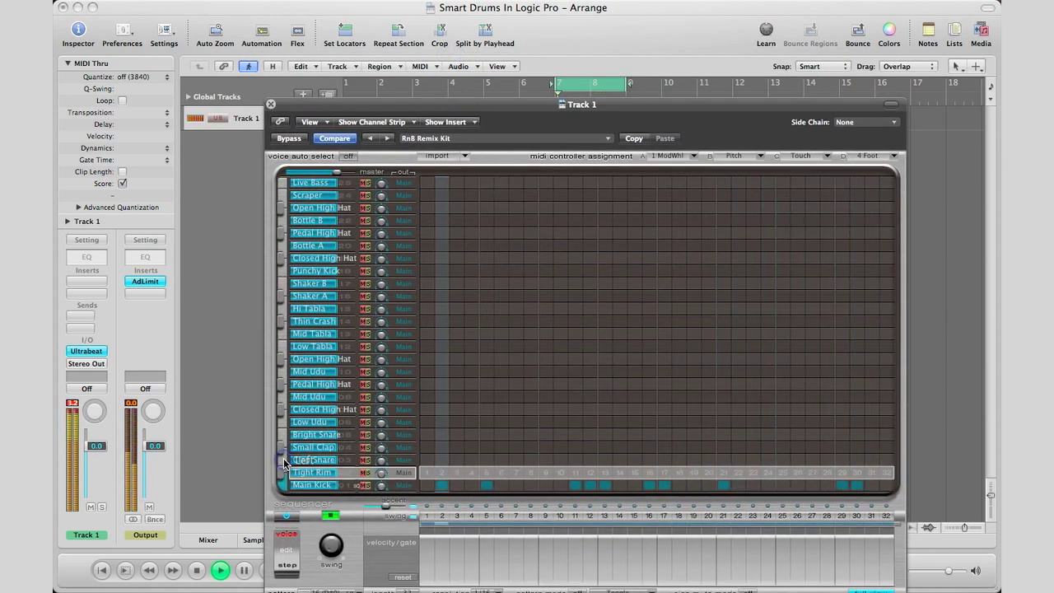
{"action": "left_click", "coordinate": [485, 460]}
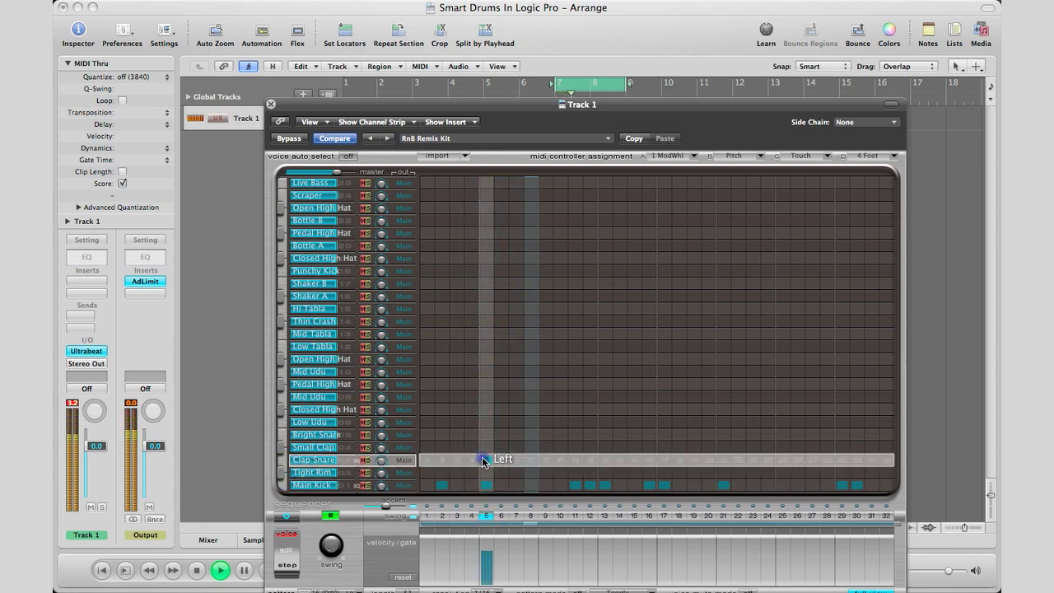
{"action": "left_click", "coordinate": [605, 460]}
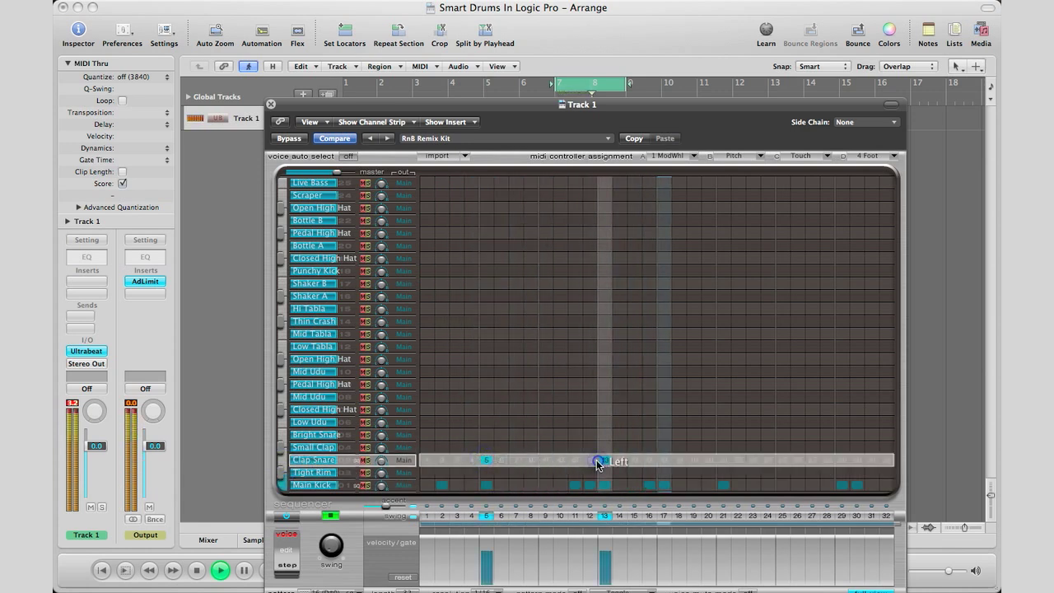
{"action": "left_click", "coordinate": [723, 459]}
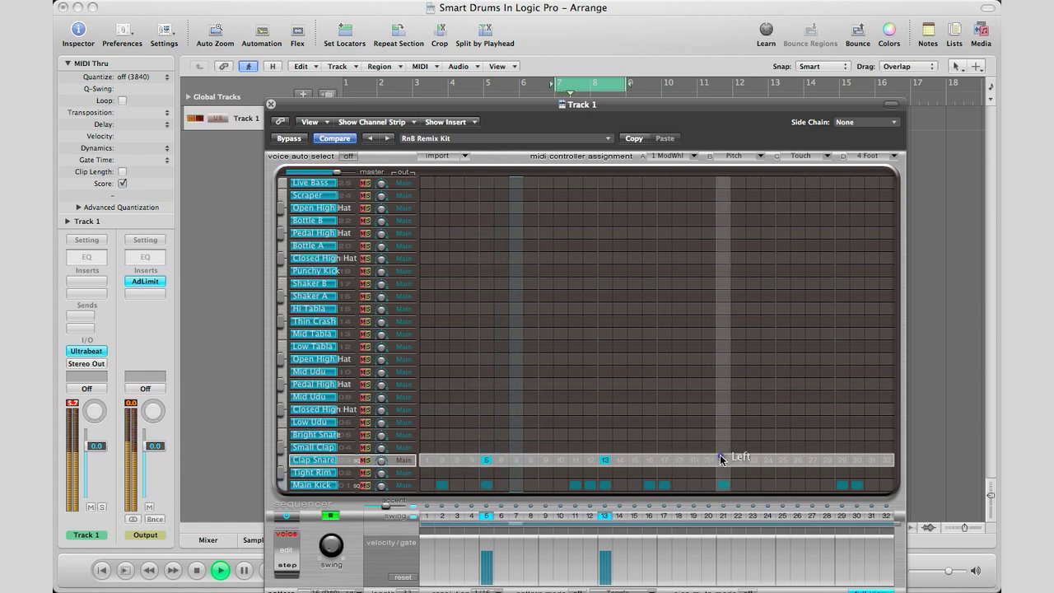
{"action": "left_click", "coordinate": [842, 460]}
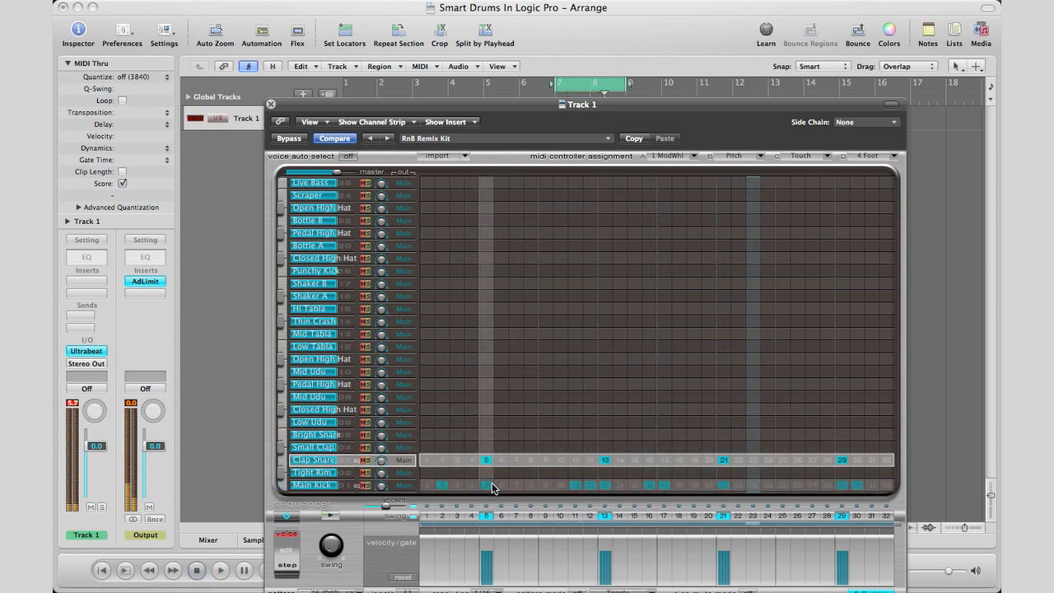
{"action": "right_click", "coordinate": [525, 487]}
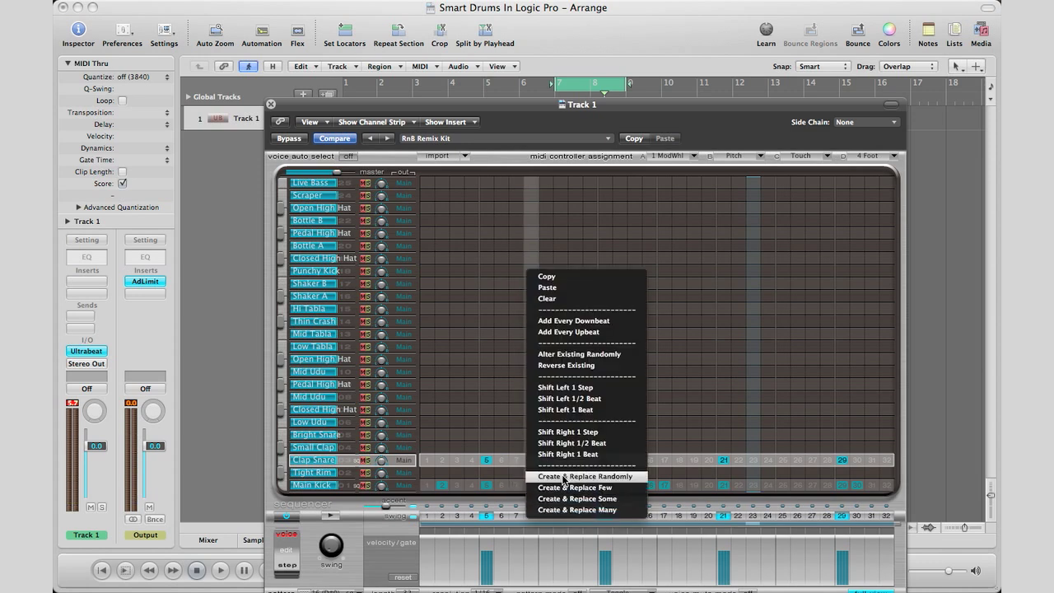
Regenerate a random Main Kick pattern and audition it with playback.
{"action": "left_click", "coordinate": [562, 477]}
{"action": "key", "text": "space"}
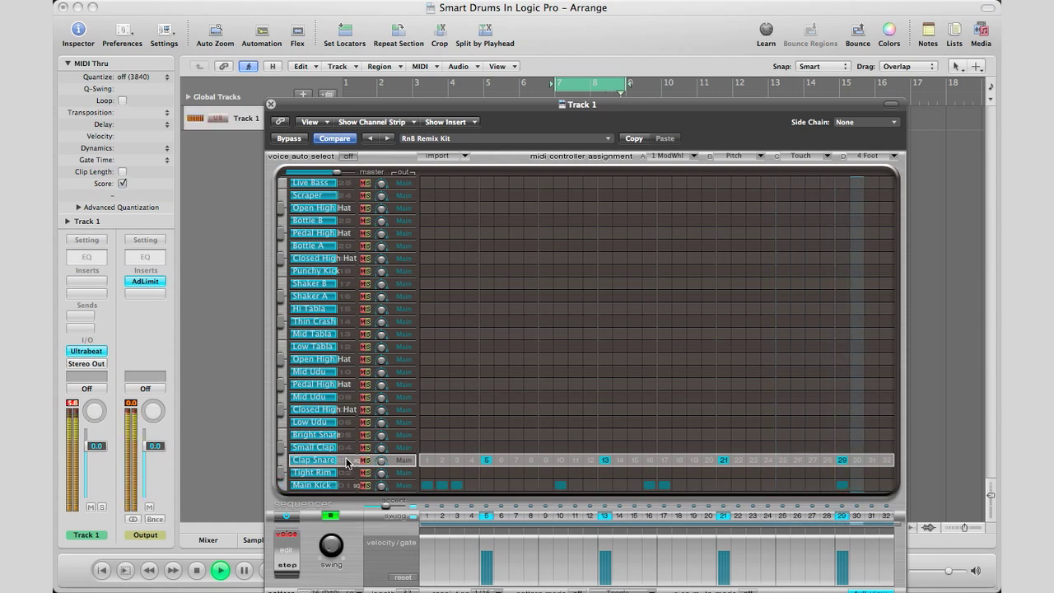
{"action": "key", "text": "space"}
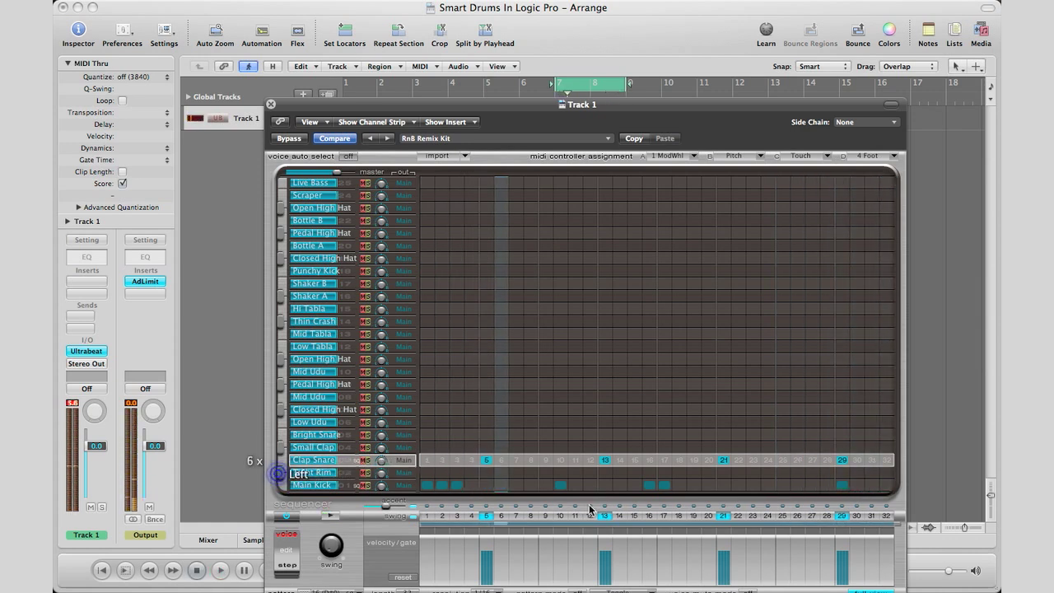
Add steps to the Tight Rim row with Create & Replace Some and play it.
{"action": "right_click", "coordinate": [539, 480]}
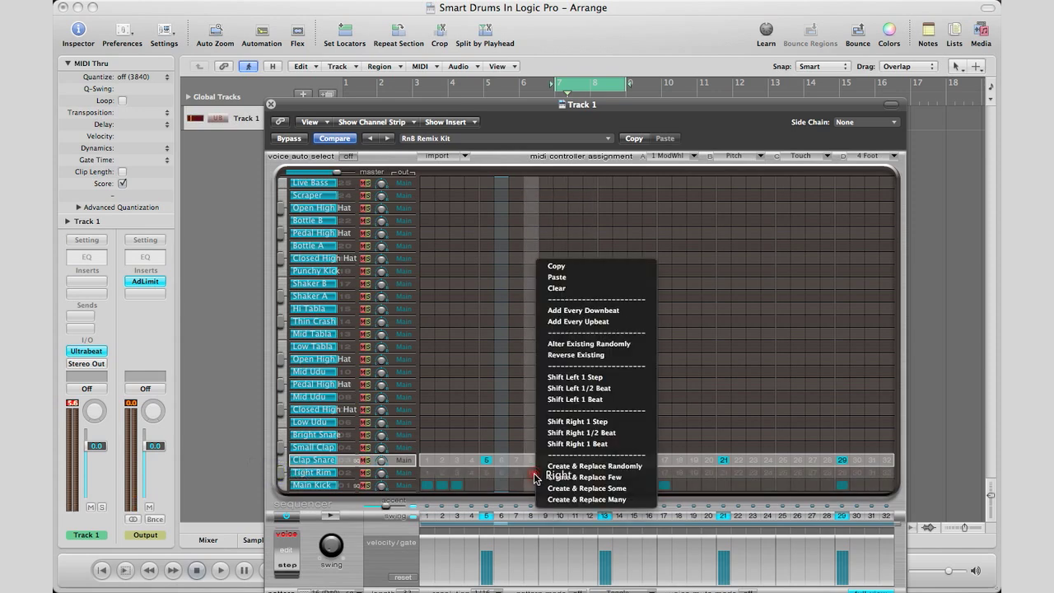
{"action": "left_click", "coordinate": [583, 489]}
{"action": "key", "text": "space"}
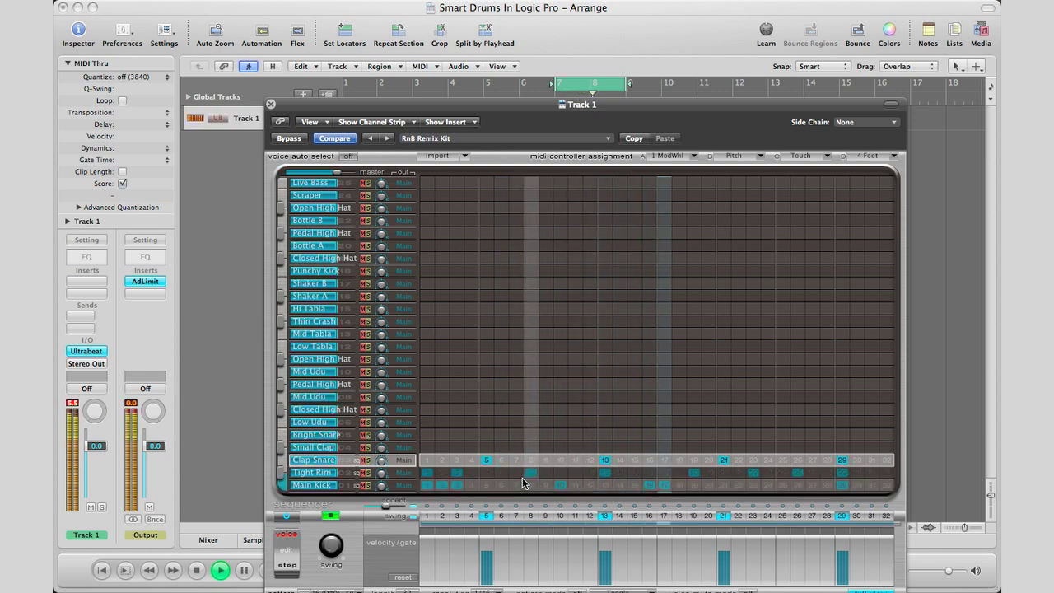
{"action": "double_click", "coordinate": [284, 289]}
Give Shaker B a random step pattern and Shaker A a dense Create & Replace Many pattern, then stop playback.
{"action": "right_click", "coordinate": [475, 283]}
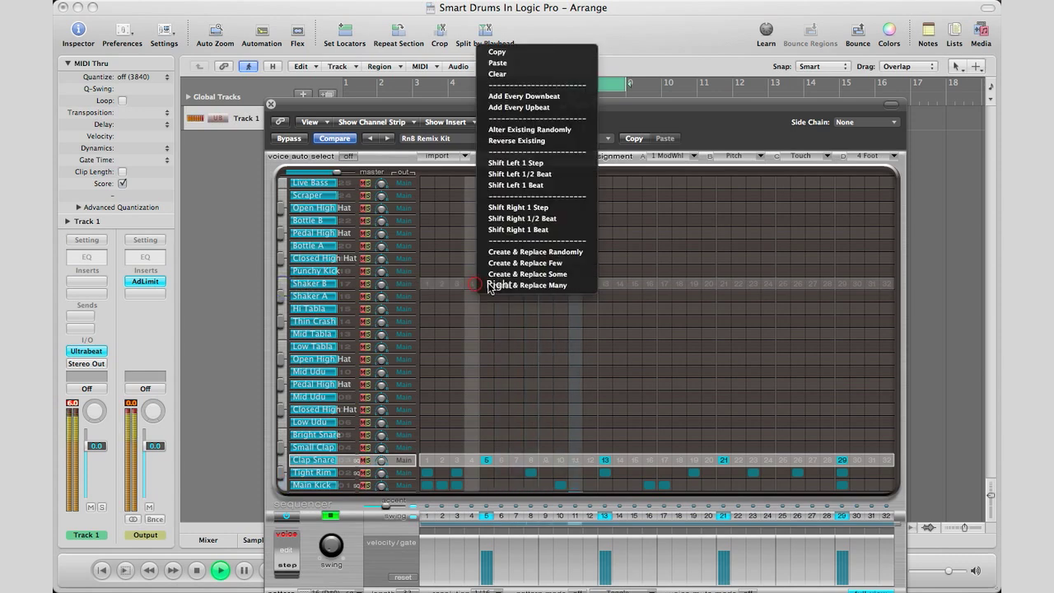
{"action": "left_click", "coordinate": [504, 251]}
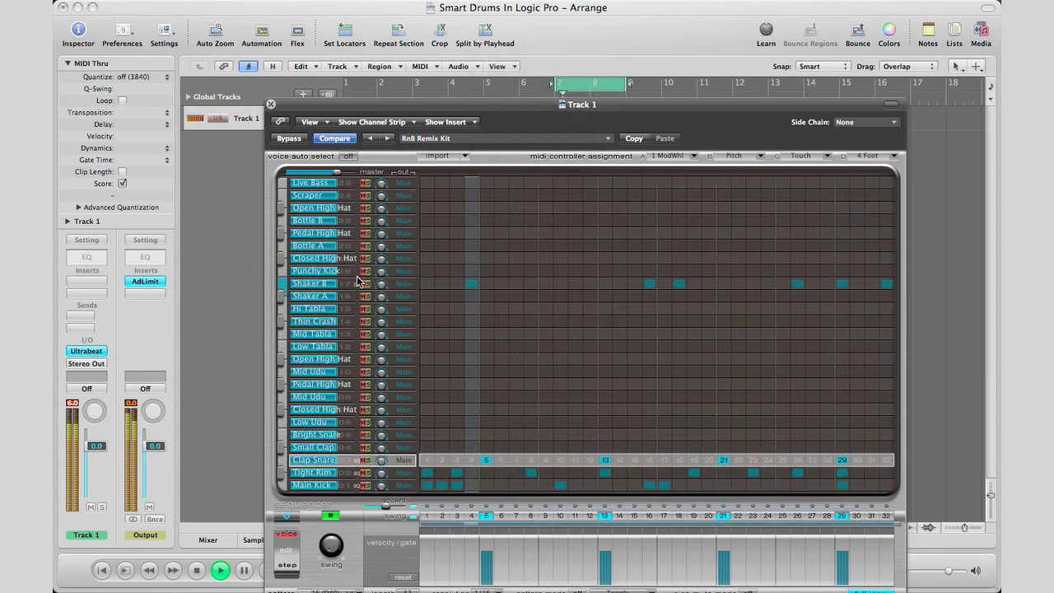
{"action": "left_click", "coordinate": [279, 297]}
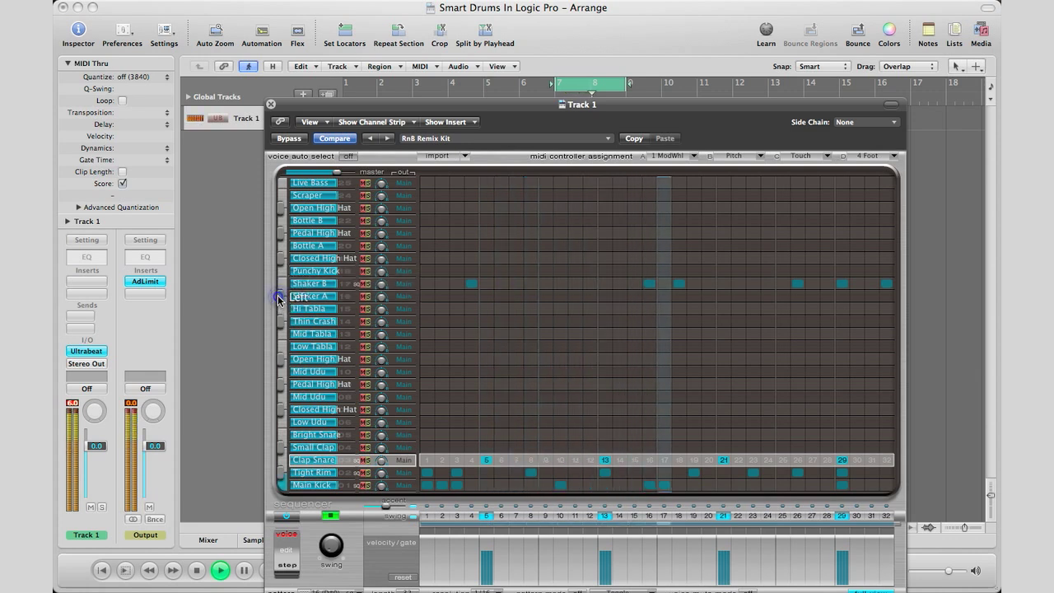
{"action": "right_click", "coordinate": [505, 296]}
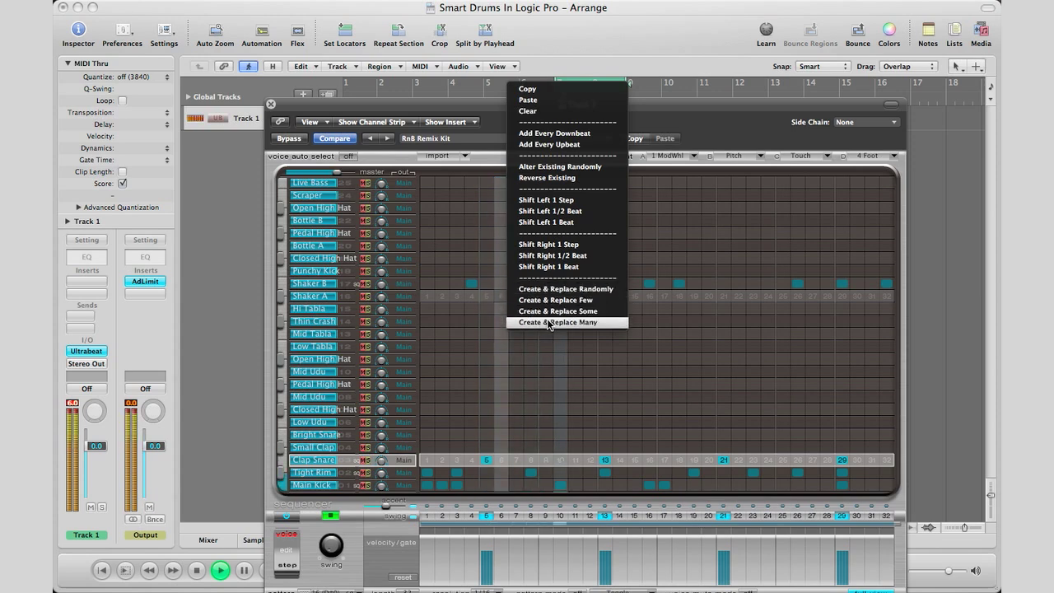
{"action": "left_click", "coordinate": [549, 323]}
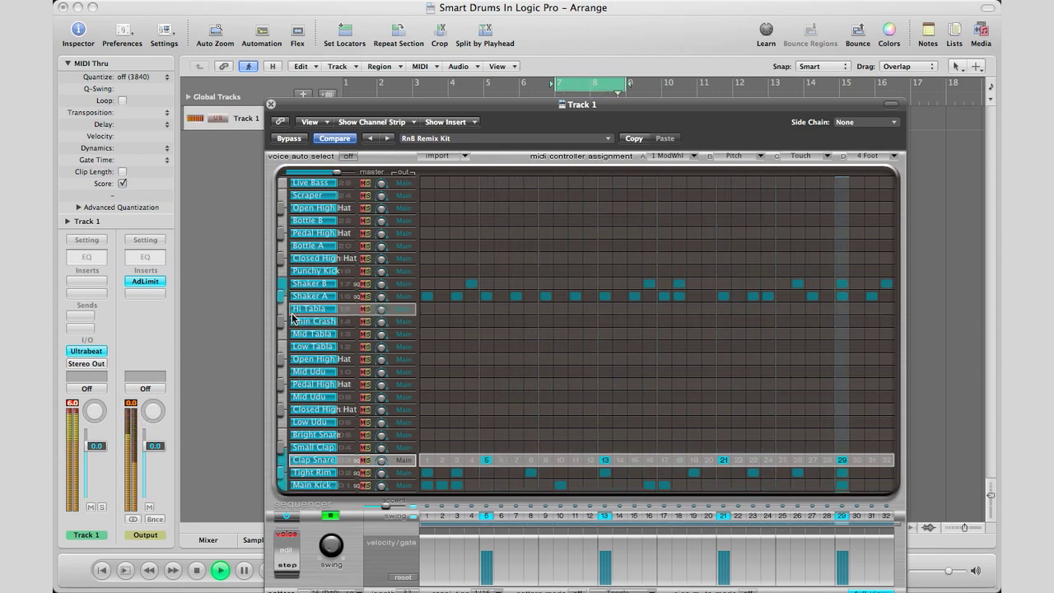
{"action": "key", "text": "space"}
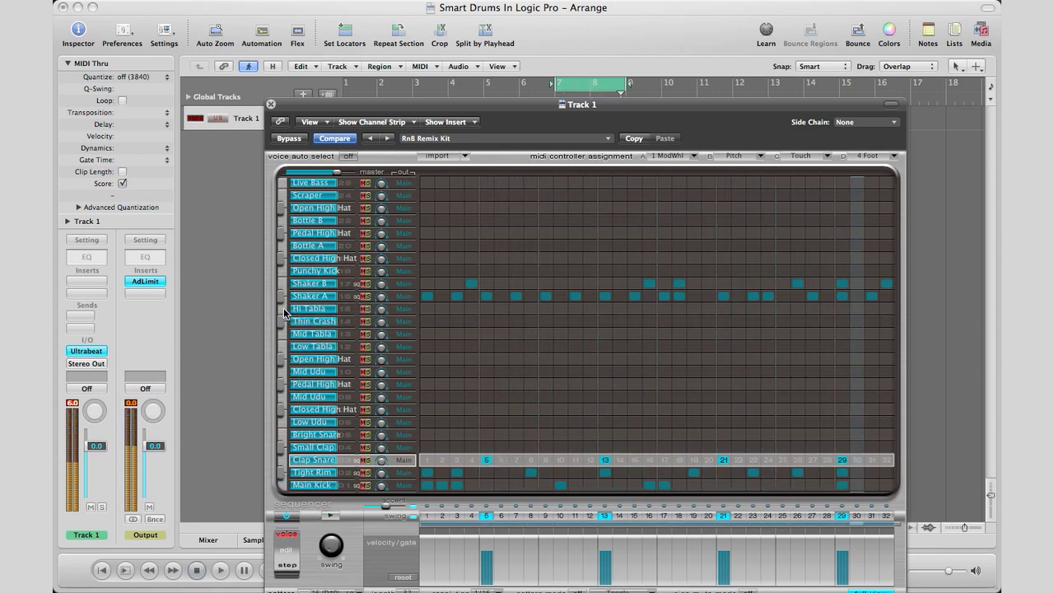
Generate Open High Hat steps with Create & Replace Some and audition them.
{"action": "double_click", "coordinate": [279, 365]}
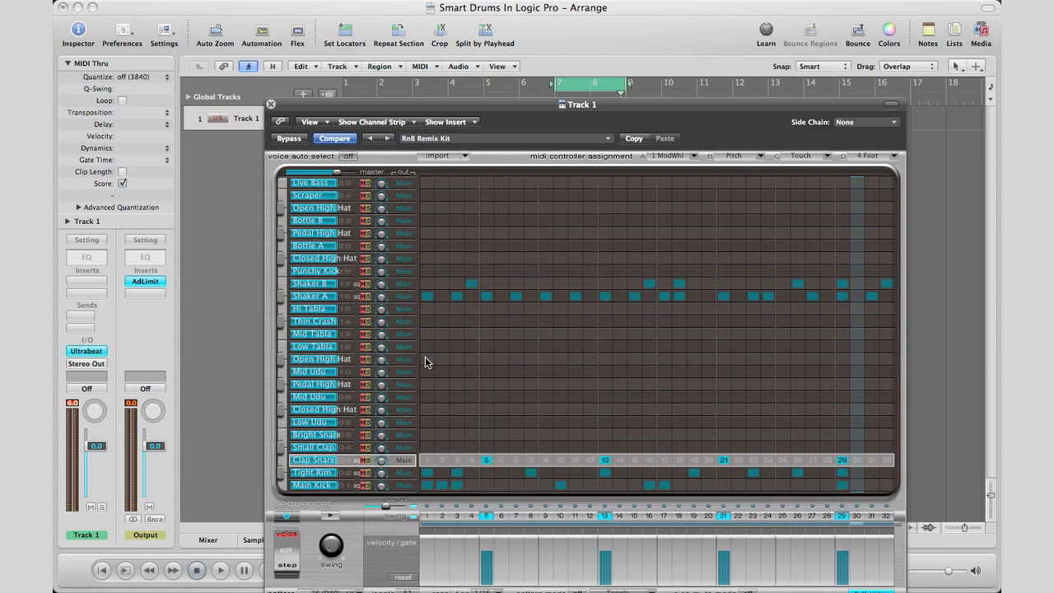
{"action": "right_click", "coordinate": [475, 359]}
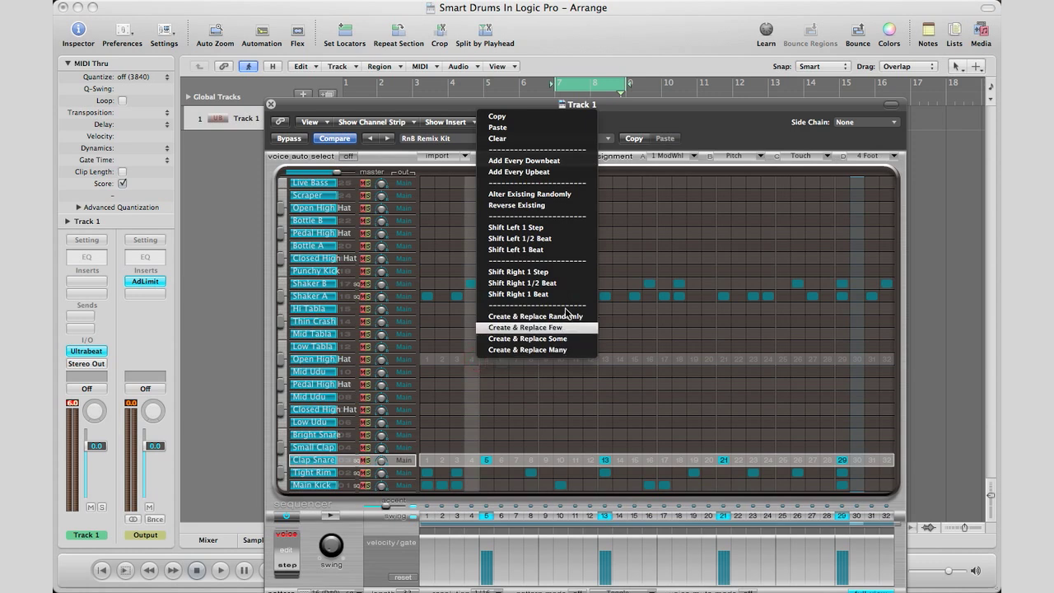
{"action": "left_click", "coordinate": [528, 339]}
{"action": "key", "text": "space"}
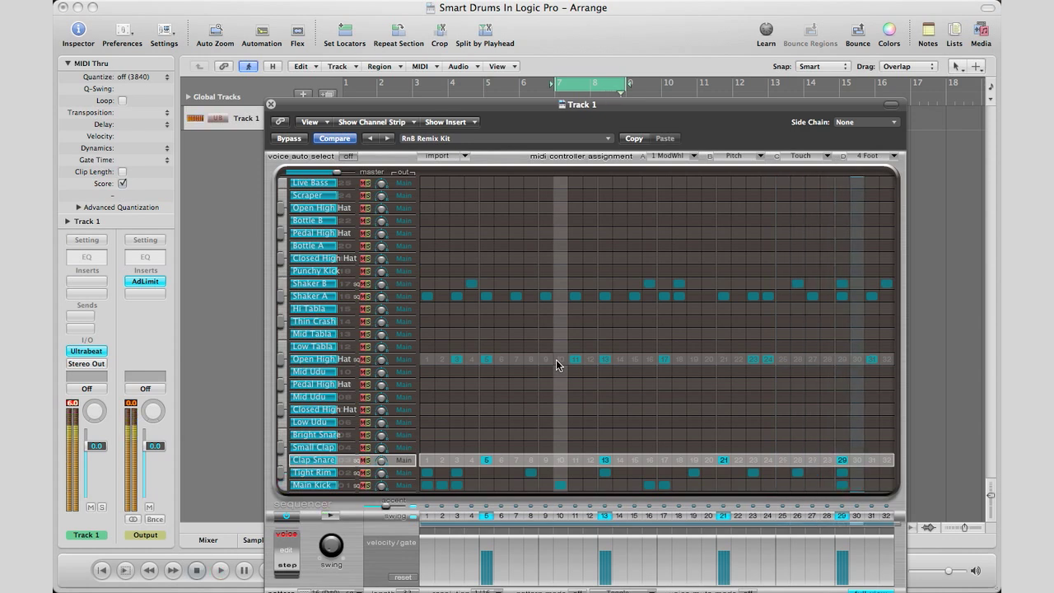
{"action": "key", "text": "space"}
Replace the Open High Hat steps randomly, regenerate some steps, then stop playback.
{"action": "right_click", "coordinate": [557, 366]}
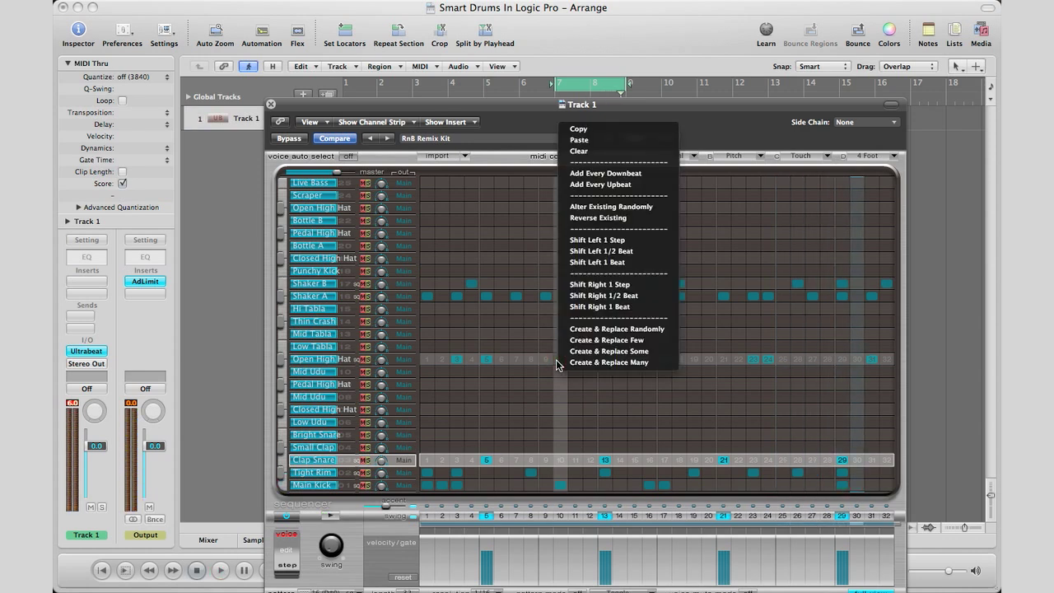
{"action": "left_click", "coordinate": [602, 330]}
{"action": "key", "text": "space"}
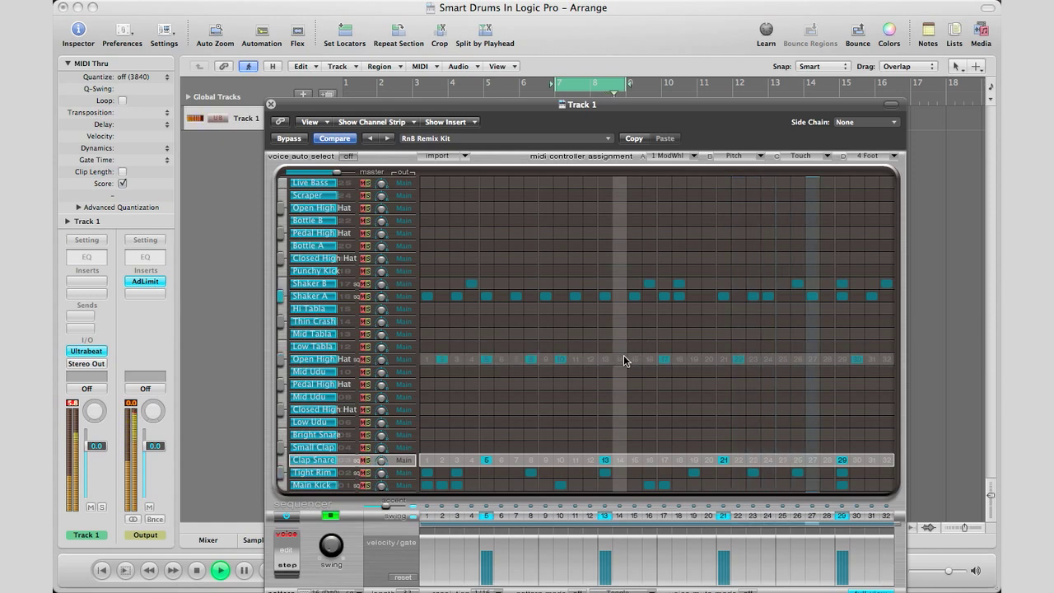
{"action": "right_click", "coordinate": [626, 360]}
{"action": "left_click", "coordinate": [658, 371]}
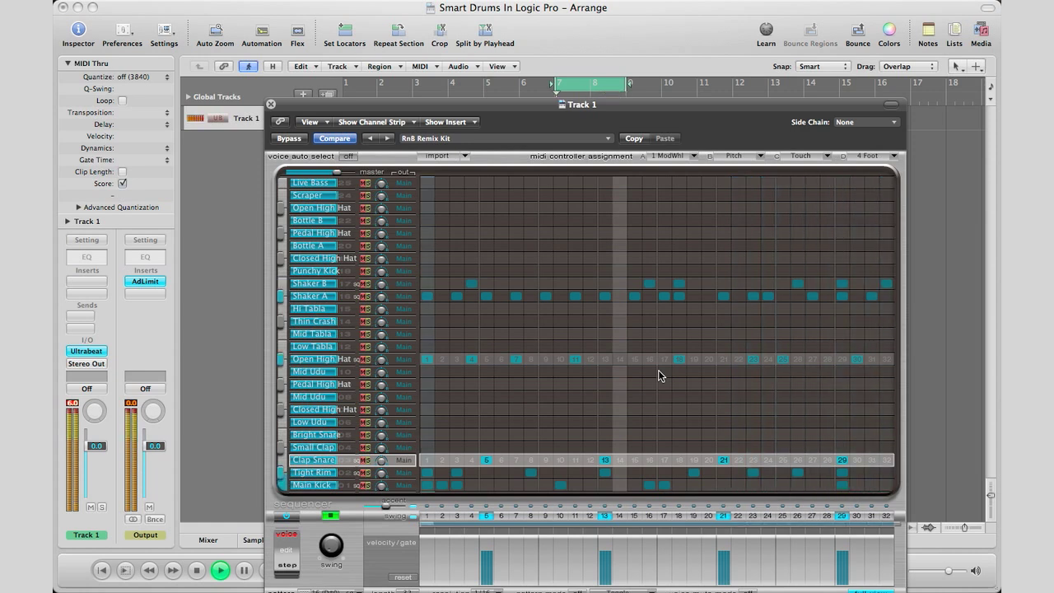
{"action": "key", "text": "space"}
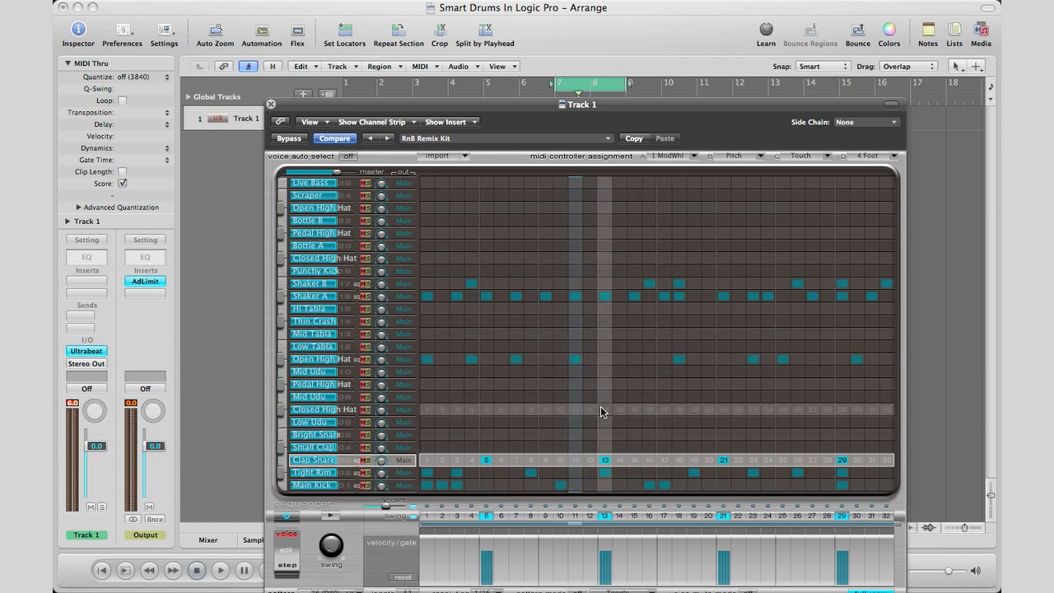
{"action": "right_click", "coordinate": [645, 416]}
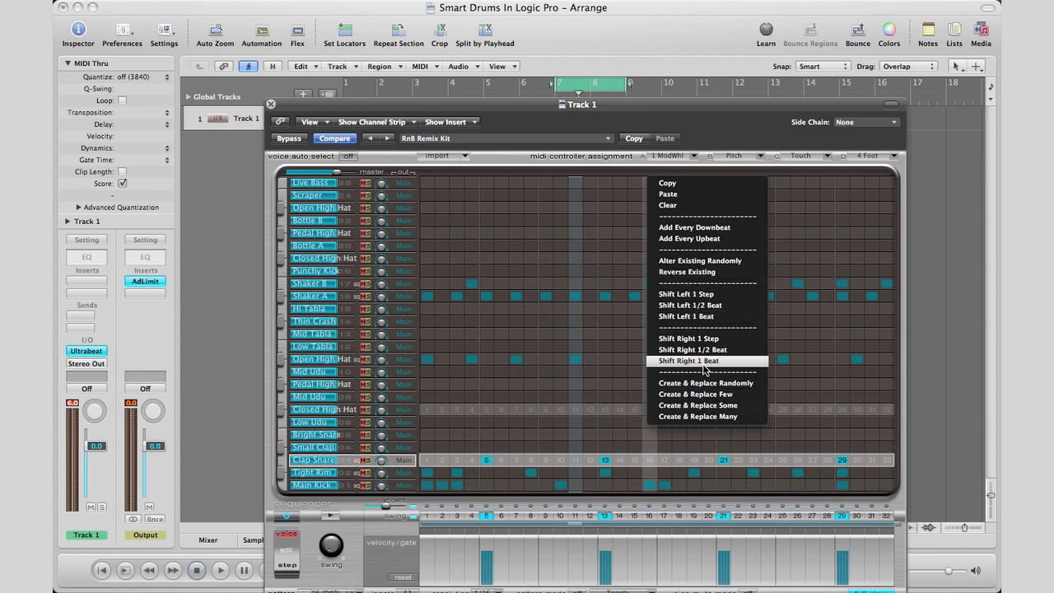
{"action": "left_click", "coordinate": [531, 430]}
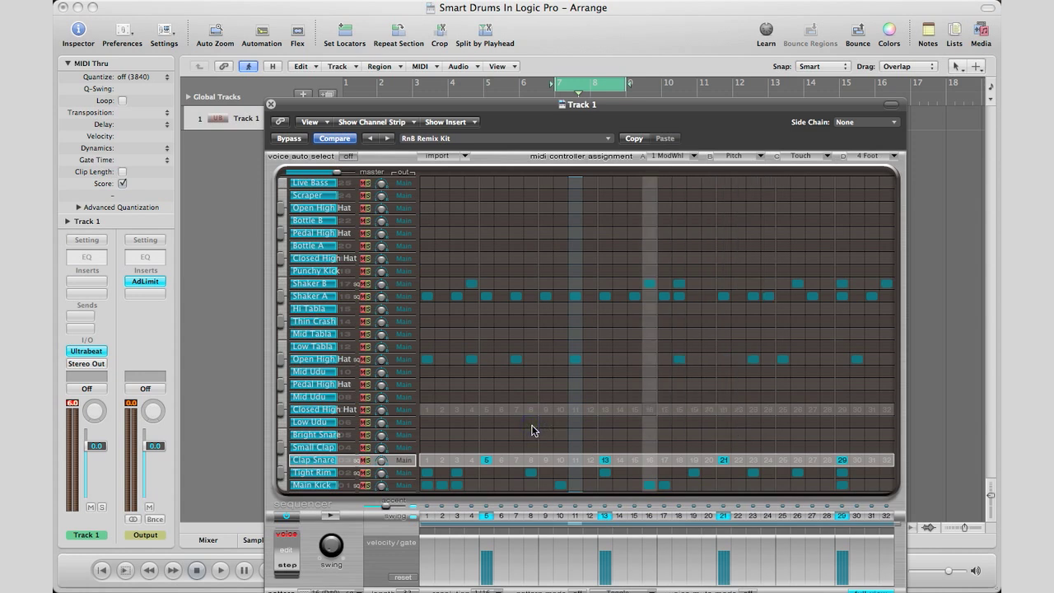